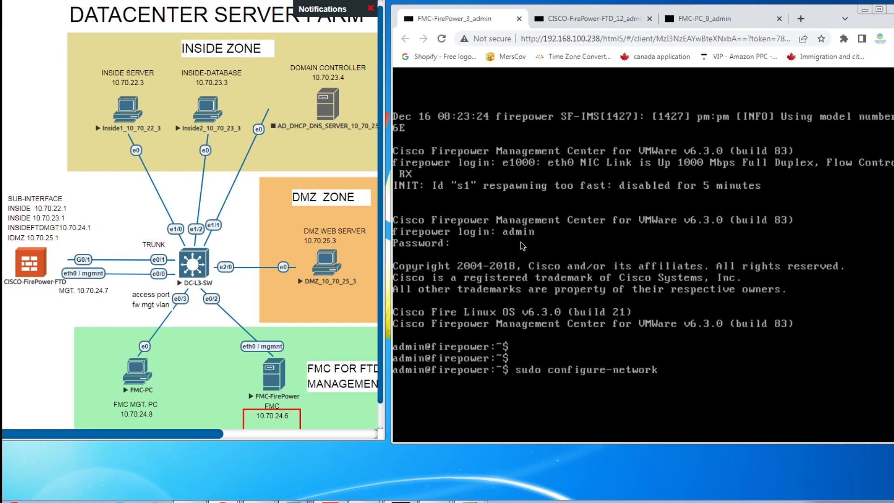
Step: Run sudo configure-network on the FMC console and authenticate with the admin password
key("Return")
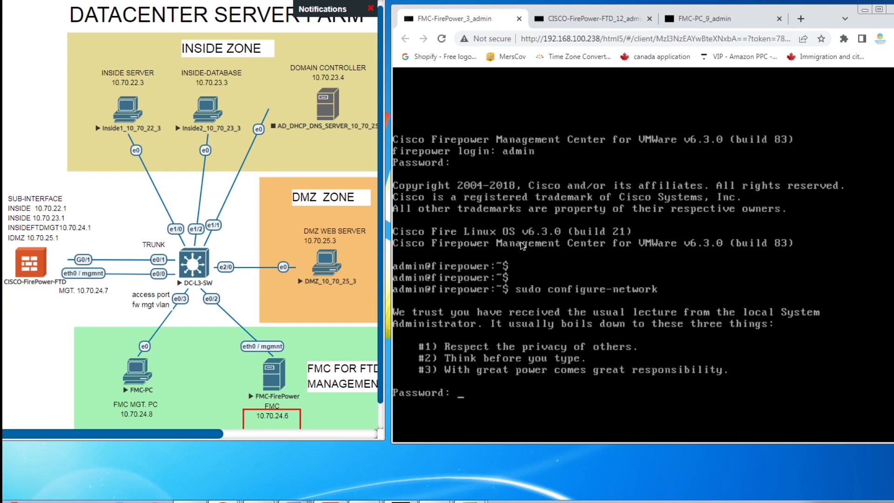
key("Return")
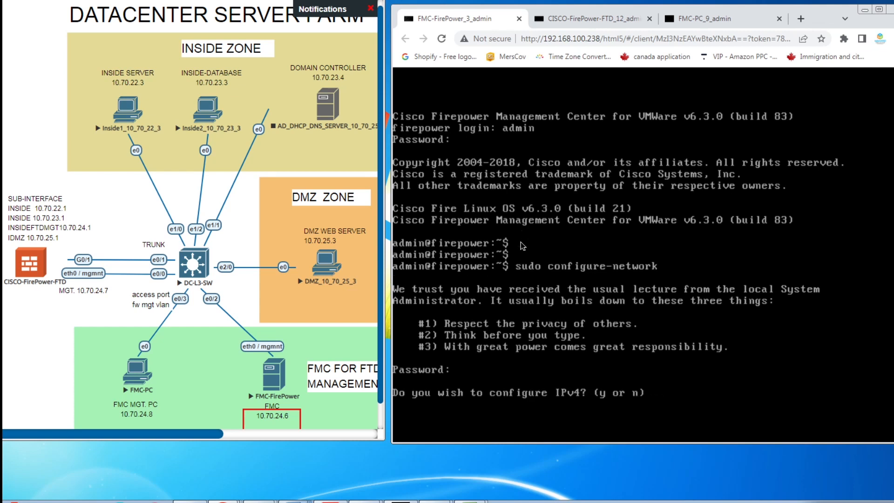
Step: Configure IPv4 with address 10.70.24.6, default netmask 255.255.255.0 and gateway 10.70.24.2
type("y")
key("Return")
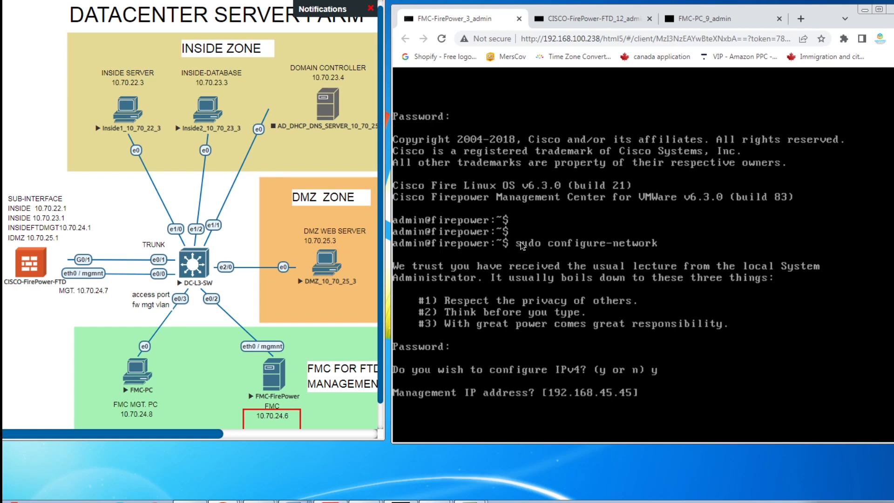
type("10.70.24.6")
key("Return")
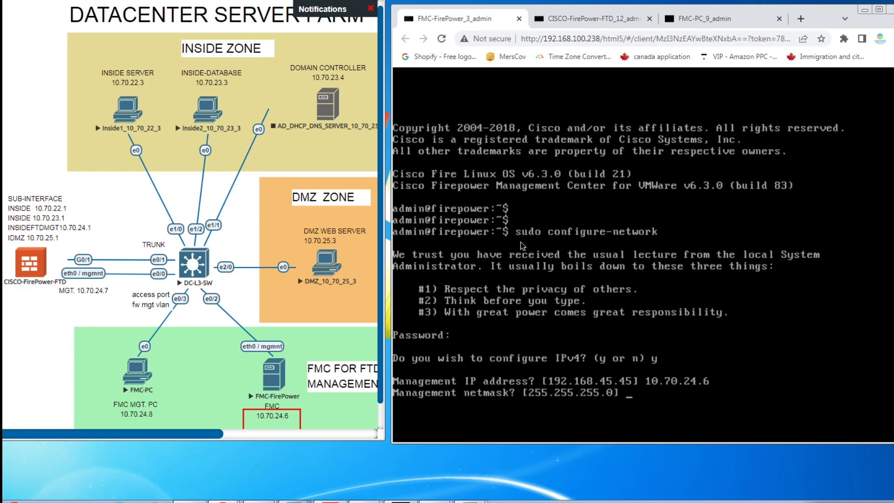
key("Return")
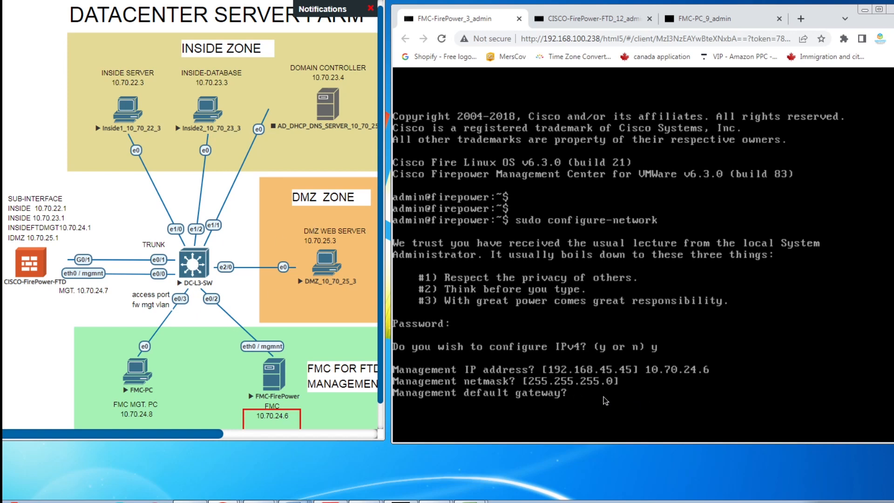
type("10.70.24.2")
left_click(196, 271)
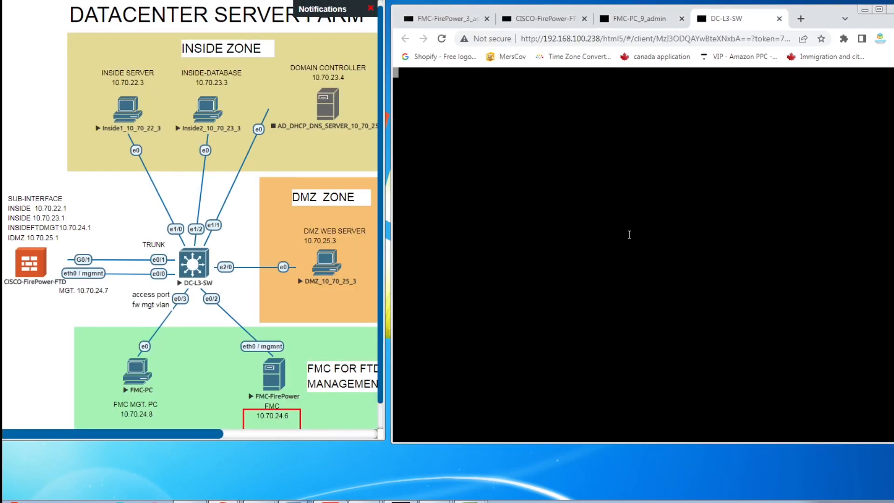
Step: On DC-L3-SW, enable privileged mode, run show run, and confirm Vlan24 uses 10.70.24.2
key("Return")
type("en")
key("Return")
type("show ru")
key("BackSpace")
key("BackSpace")
key("BackSpace")
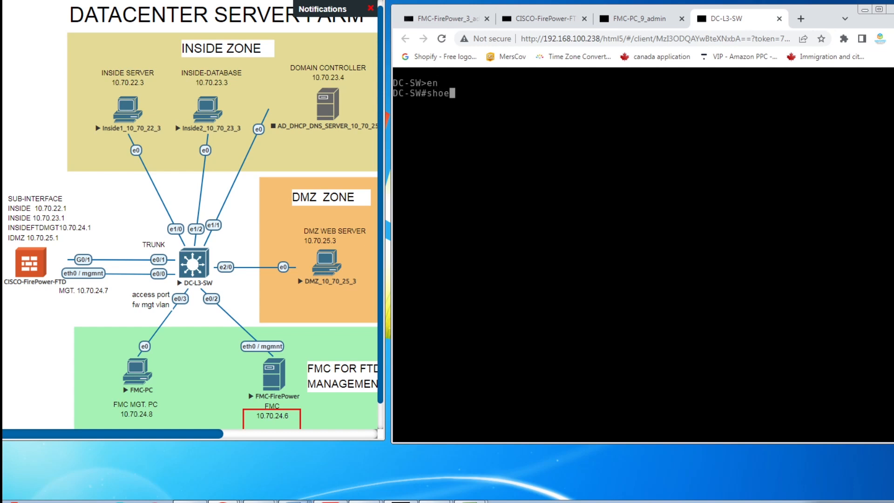
type("run")
key("Return")
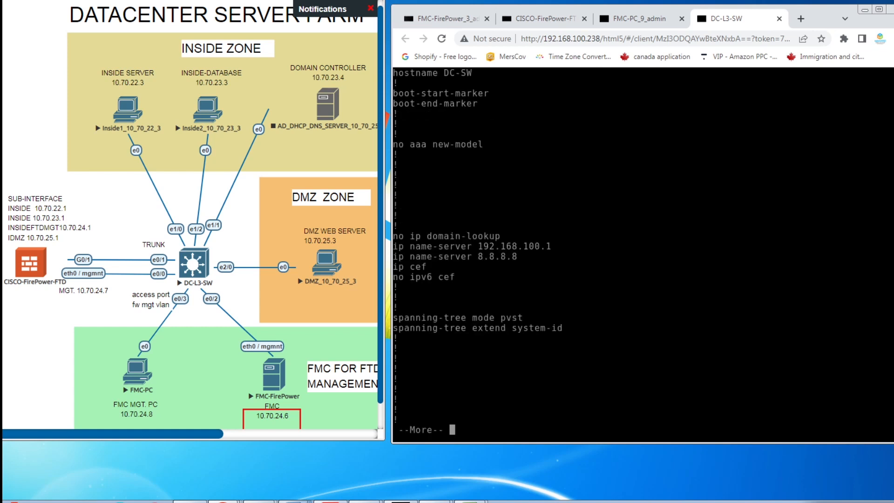
key("space")
scroll(480, 133, "up", 2)
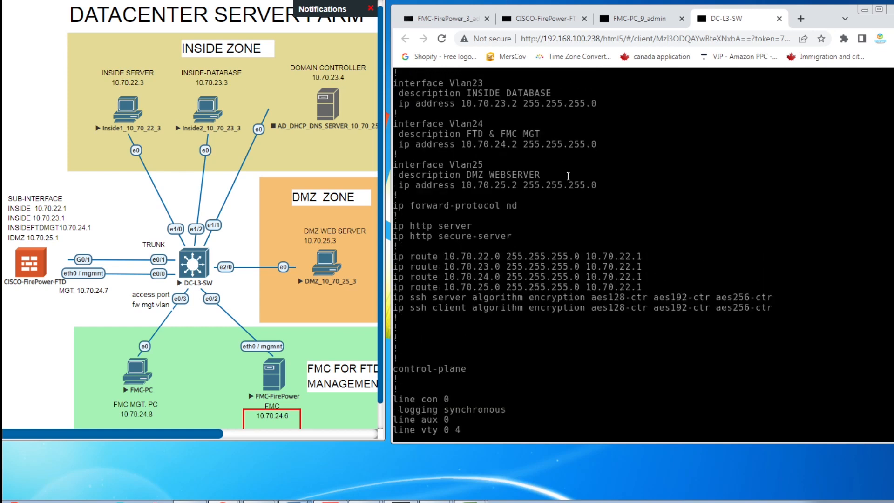
left_click_drag(523, 144, 461, 145)
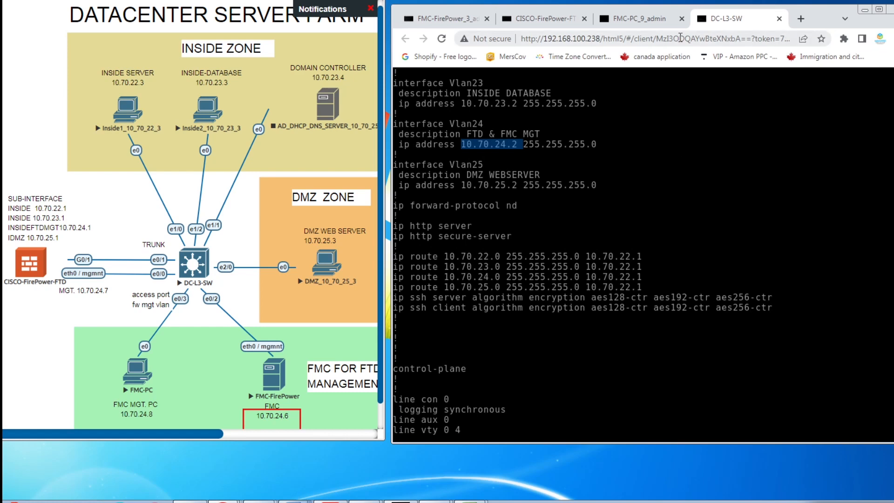
left_click(459, 19)
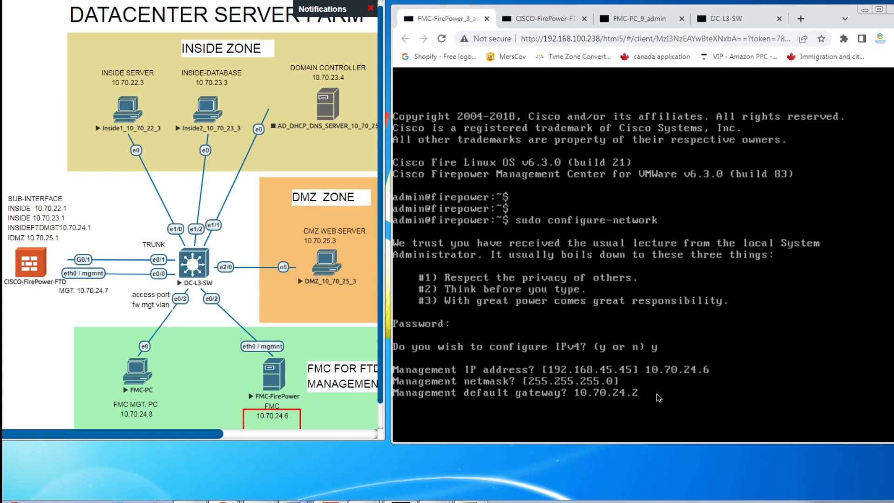
Step: Submit gateway 10.70.24.2, confirm the management settings with y, and answer n to IPv6
key("Return")
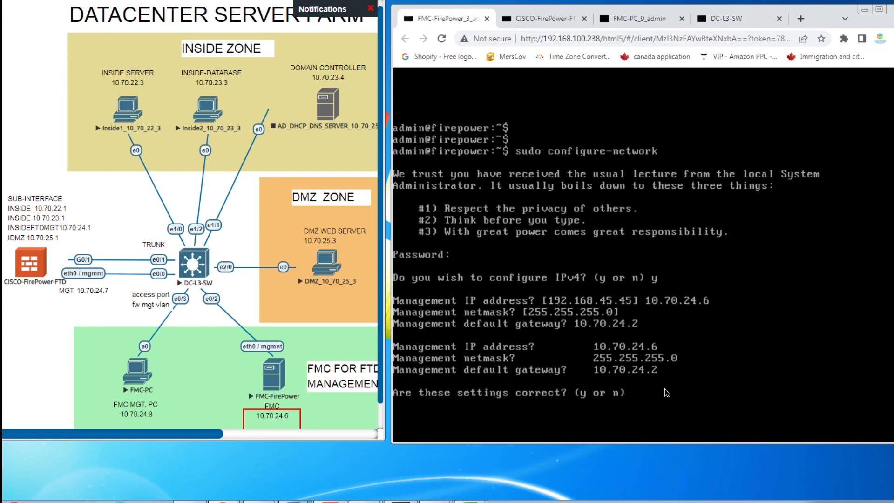
type("y")
key("Return")
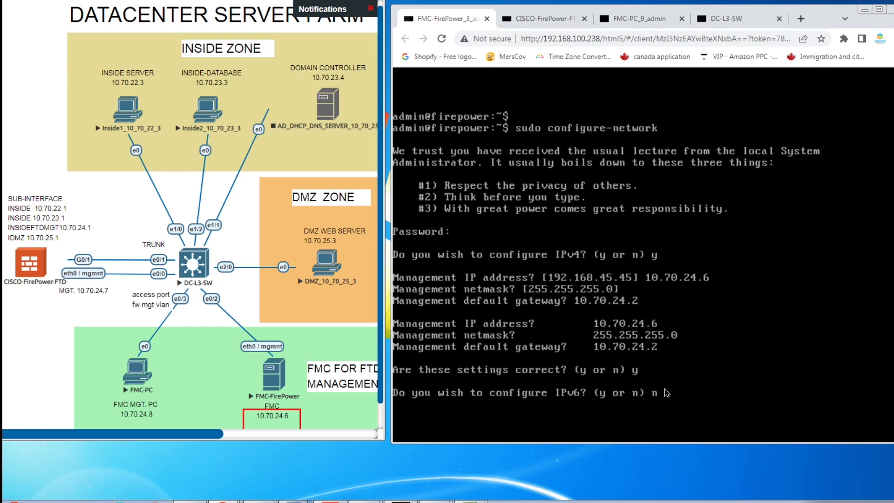
type("n")
key("Return")
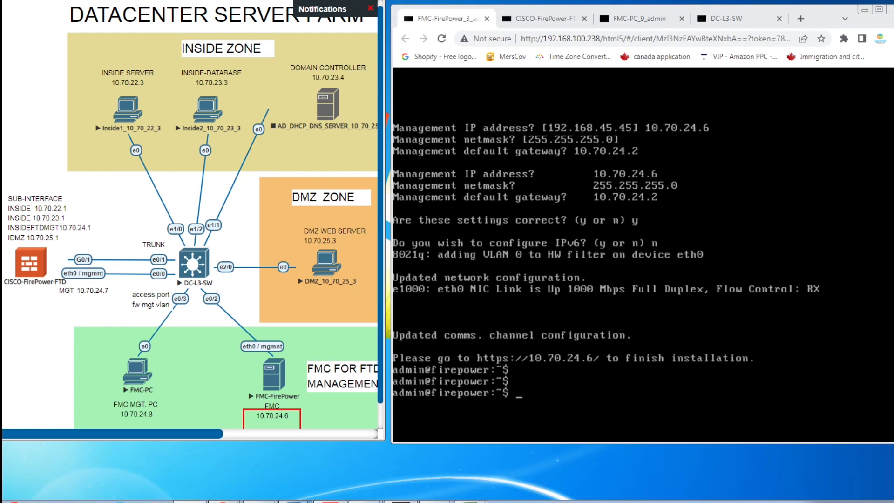
left_click(131, 382)
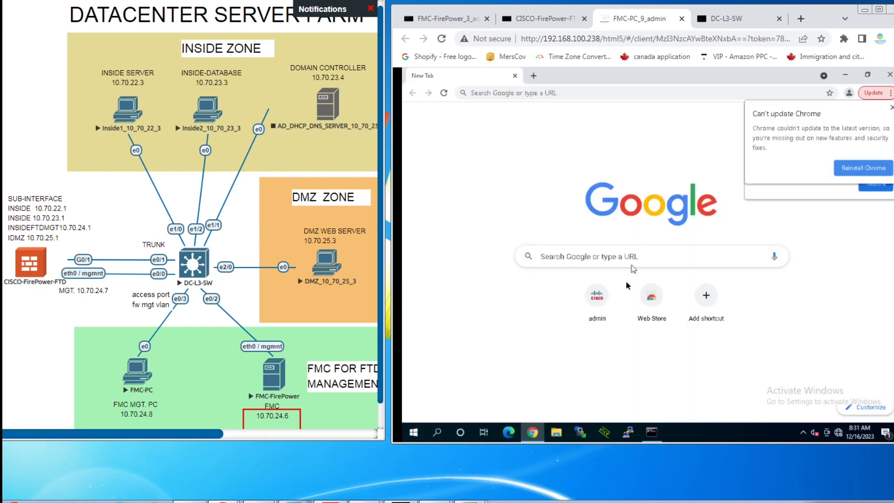
Step: From FMC-PC's Command Prompt, ping 10.70.24.6, 10.70.26.7 and 10.70.24.7
left_click(651, 436)
left_click(535, 147)
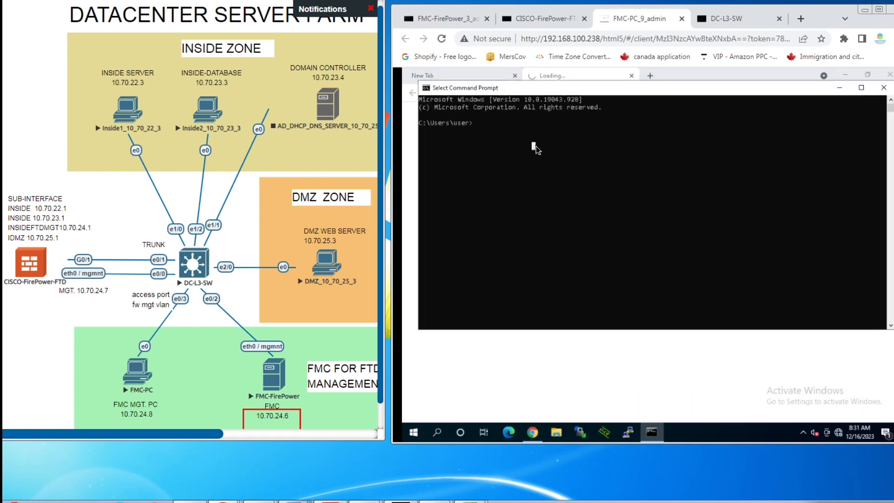
type("ping 10,")
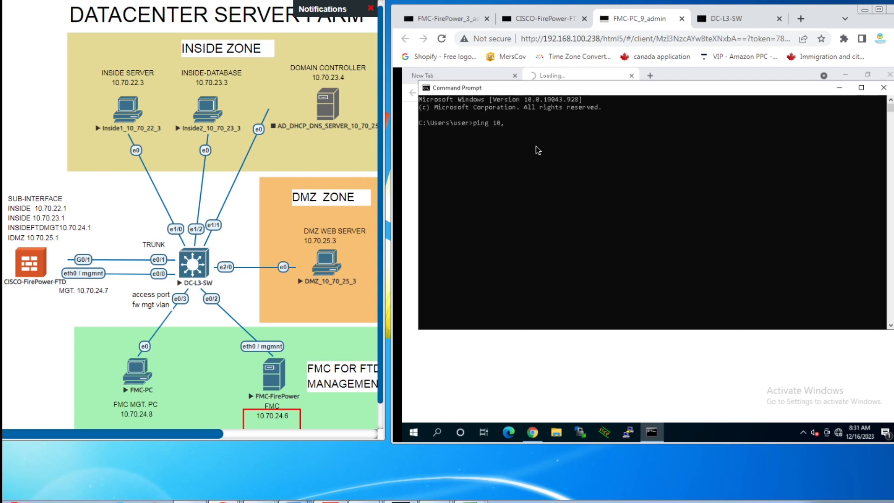
type("70.25")
type(".6")
left_click_drag(302, 416, 300, 416)
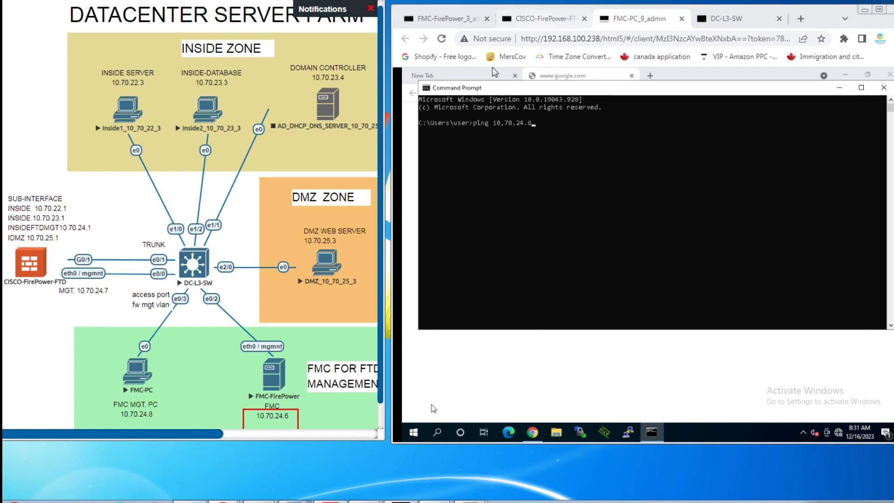
left_click(558, 135)
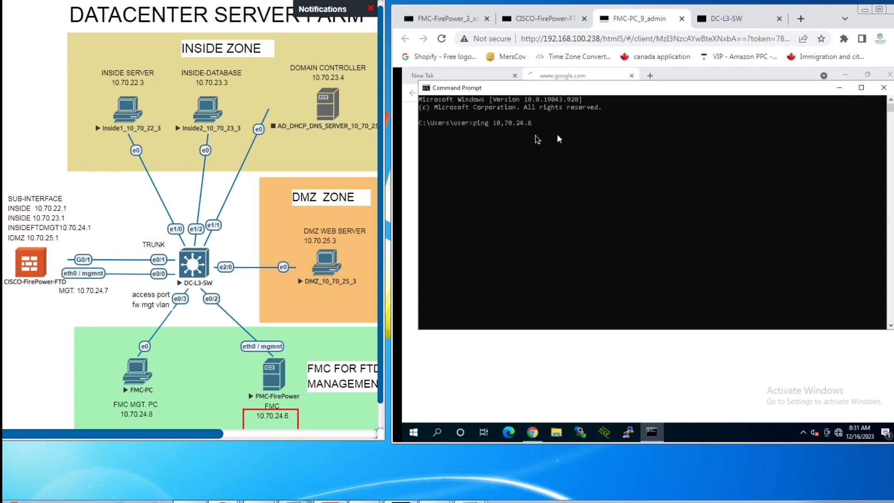
left_click(604, 139)
key("Return")
key("Return")
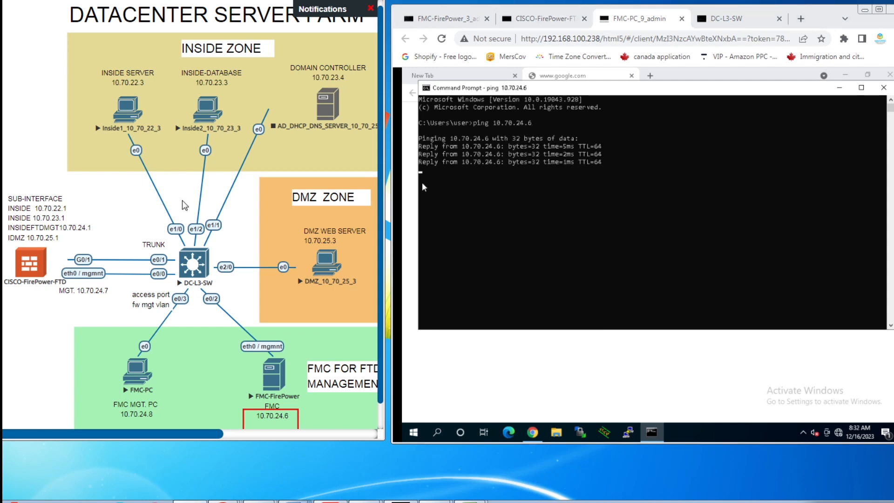
left_click(511, 229)
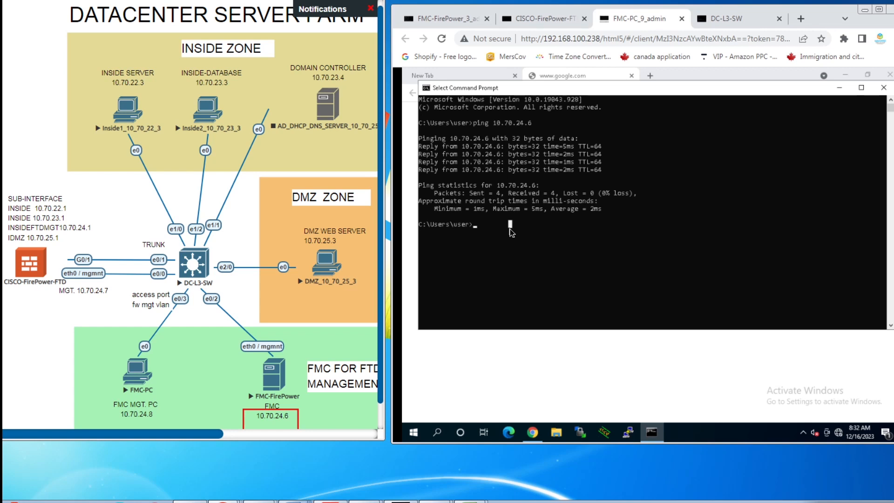
type("ping 10.70.26.7")
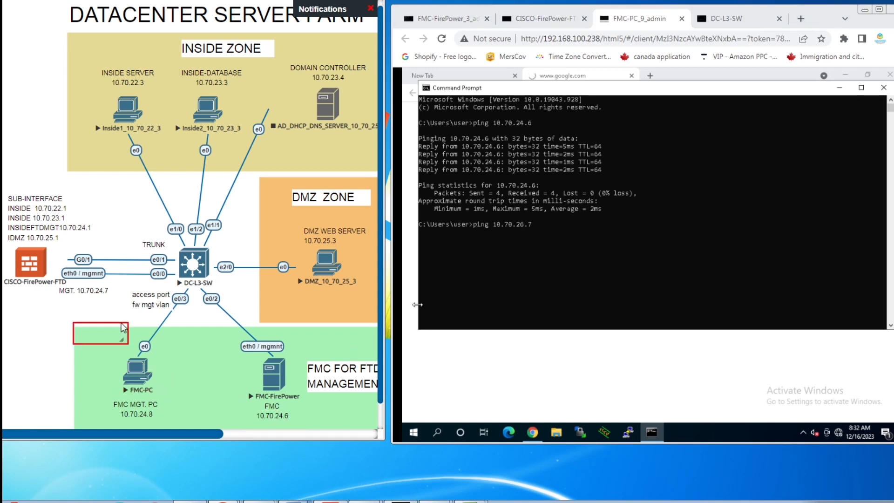
left_click(565, 233)
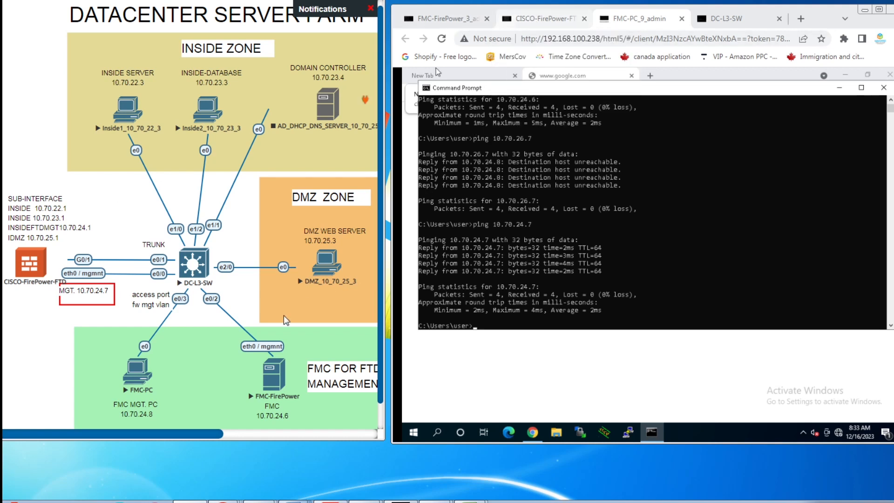
Step: Load https 10.70.24.6 in Chrome and proceed past the certificate warning
left_click(533, 434)
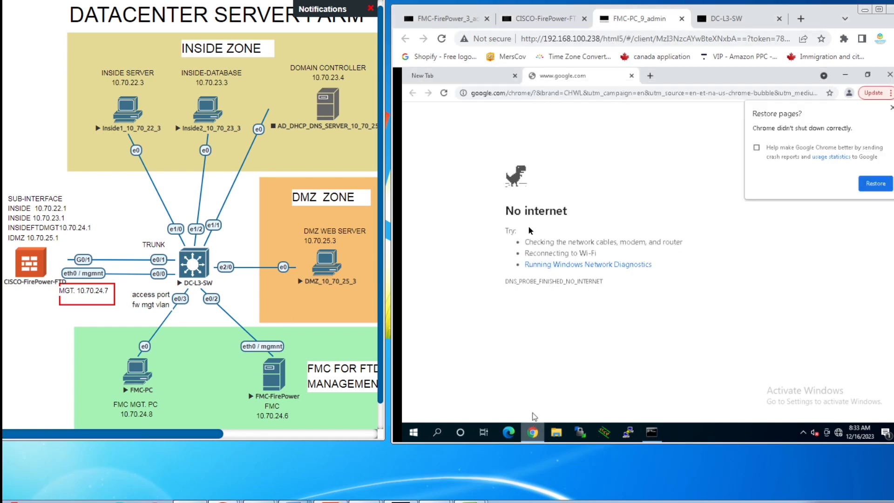
left_click(538, 94)
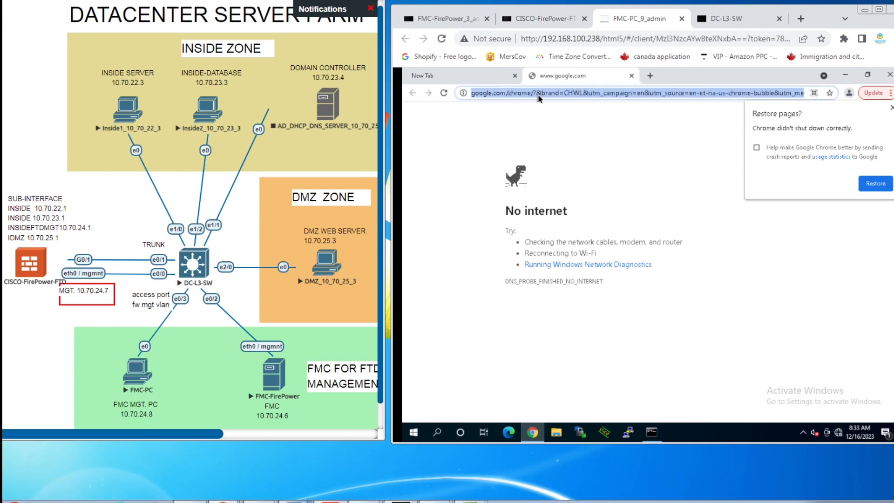
type("10")
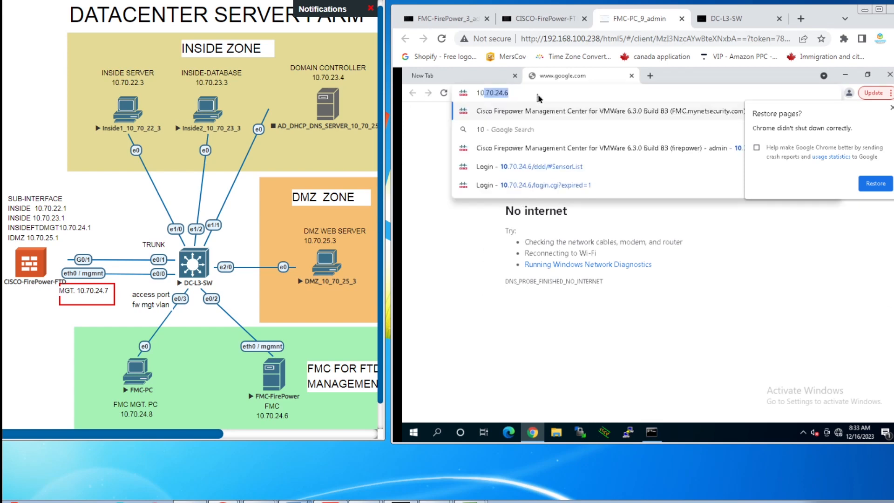
type(".70.24.6")
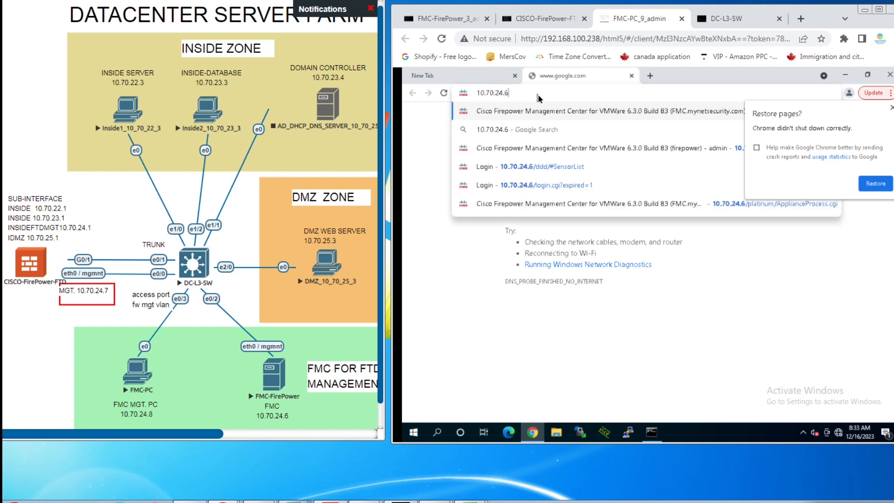
key("Return")
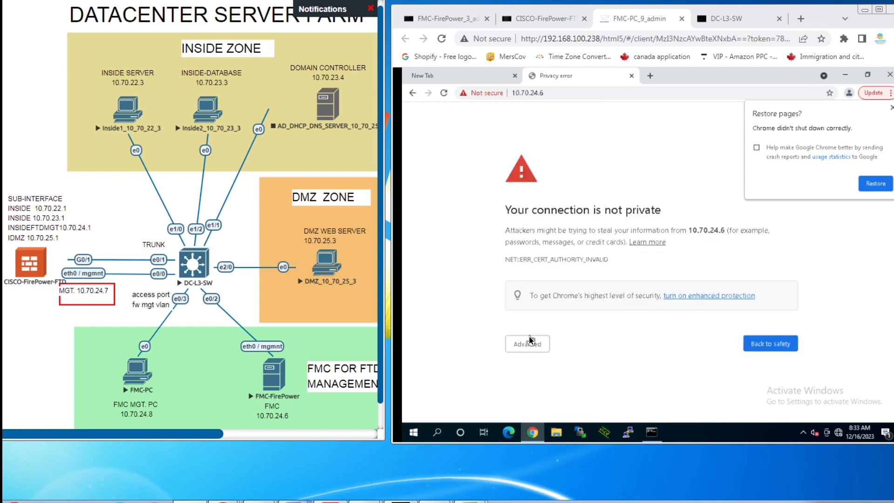
left_click(530, 343)
scroll(703, 334, "down", 1)
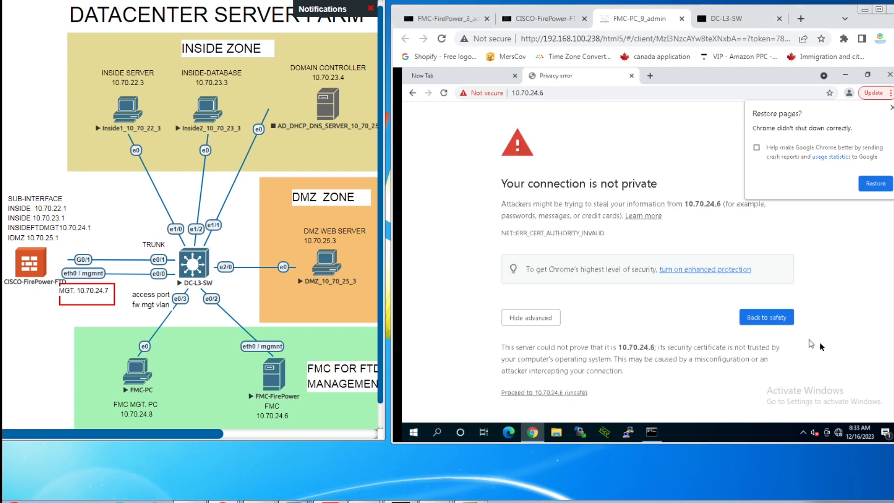
left_click(561, 393)
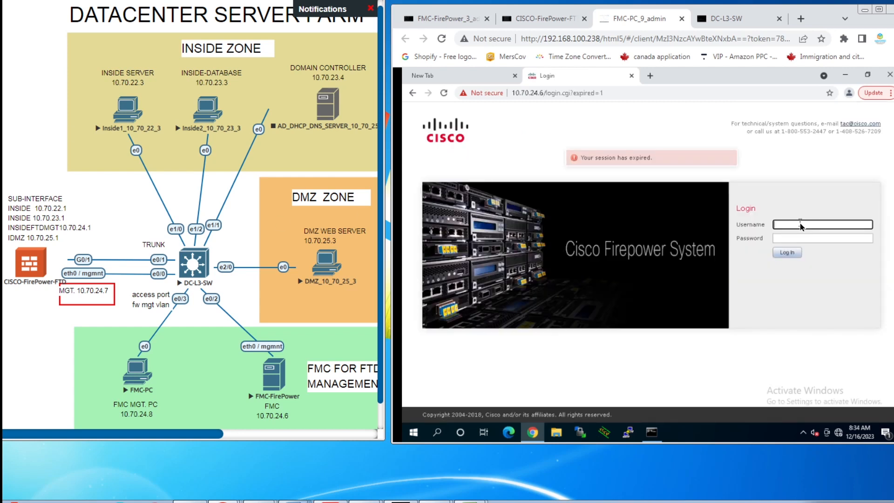
Step: Log in to Firepower Management Center with the administrator username and password
type("admin")
key("Tab")
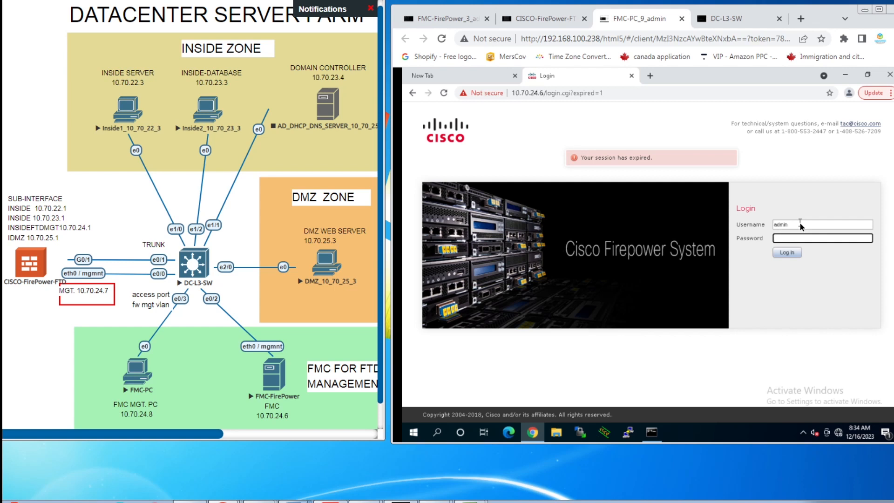
type("****")
left_click(787, 253)
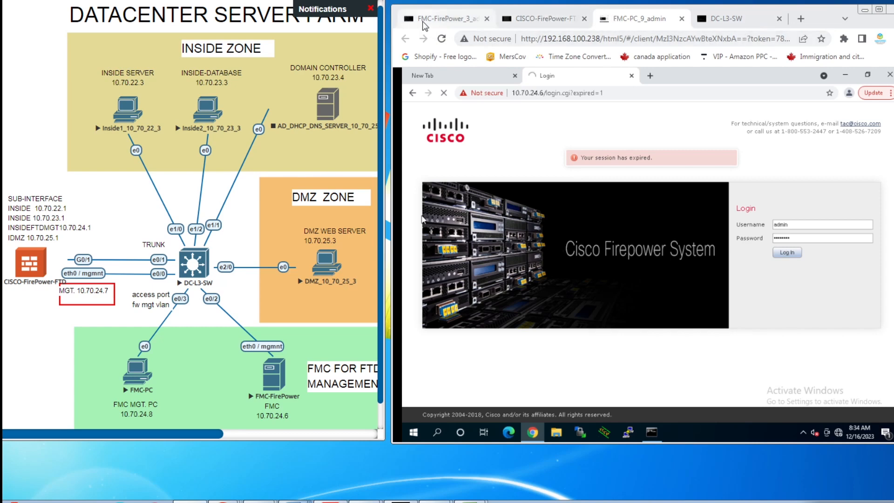
Step: On the FTD console, run configure manager add 10.70.24.6 with the registration key
left_click(537, 18)
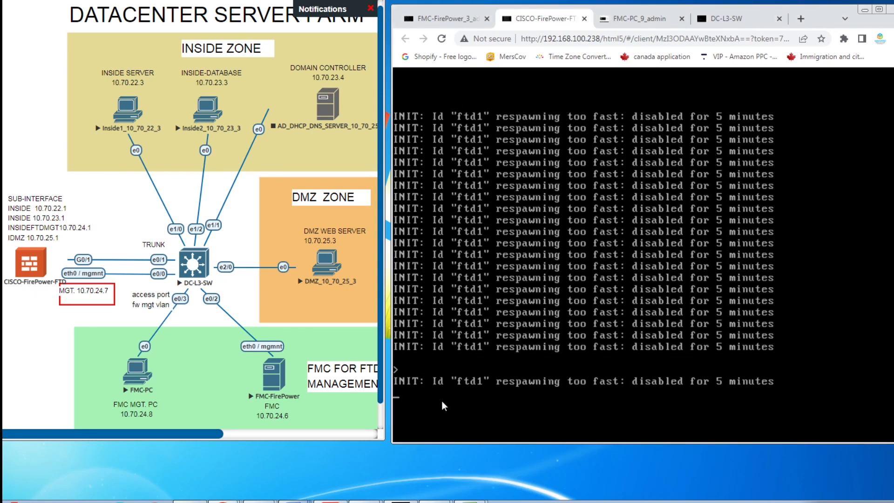
key("Return")
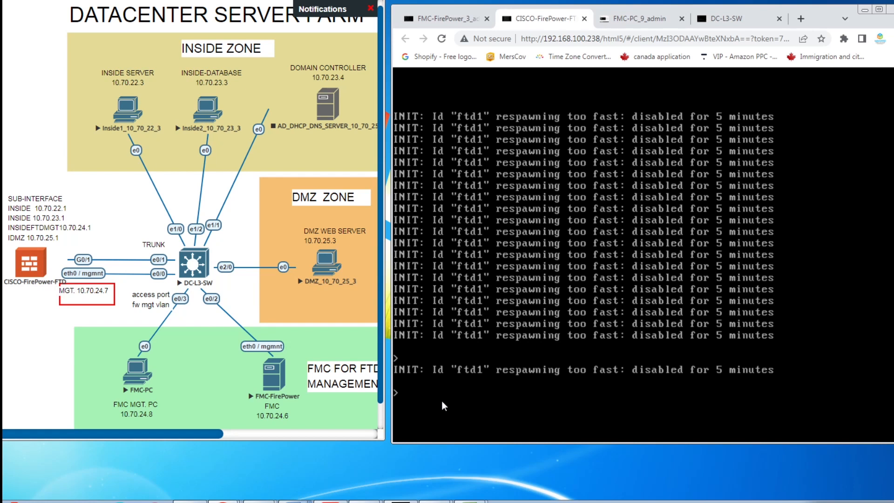
type("configure manager add")
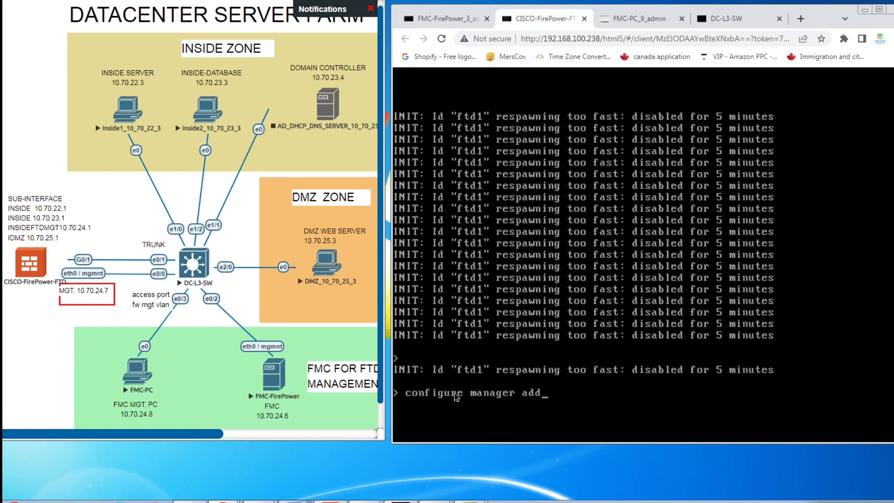
type(" 10.70.24.6")
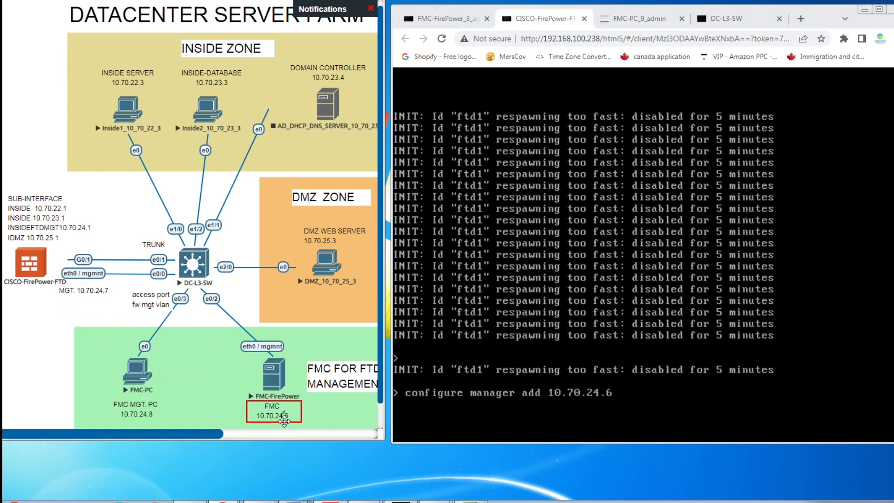
type("Cisco123")
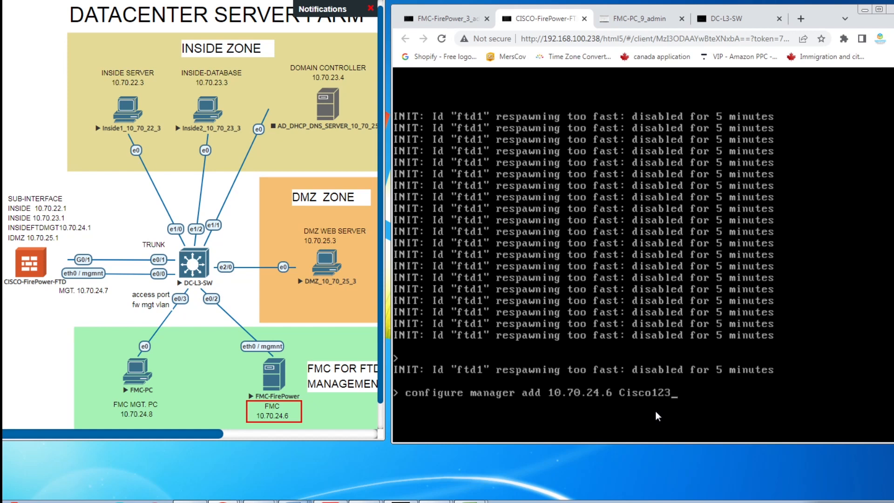
key("Return")
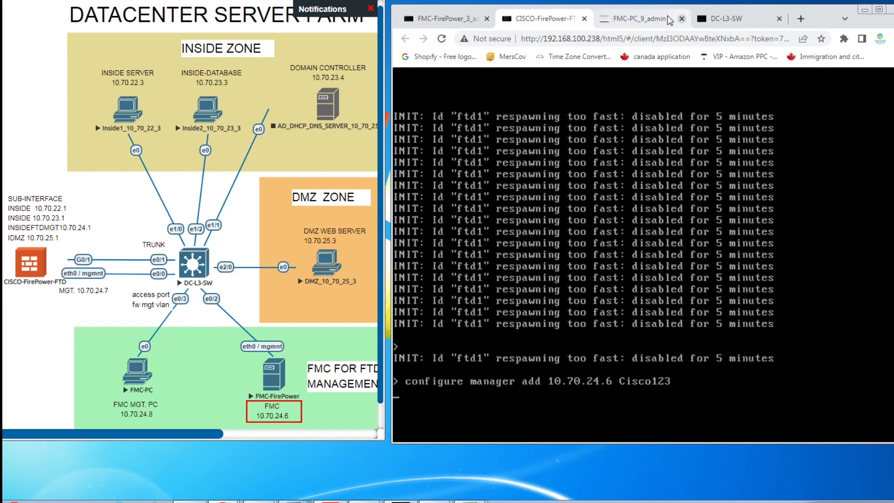
left_click(636, 20)
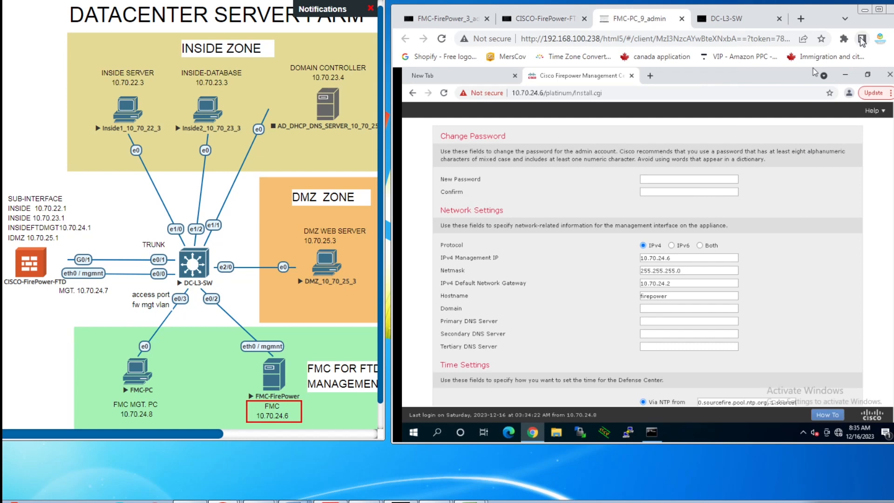
Step: Enter and confirm a new admin password on the FMC initial setup page
left_click(879, 11)
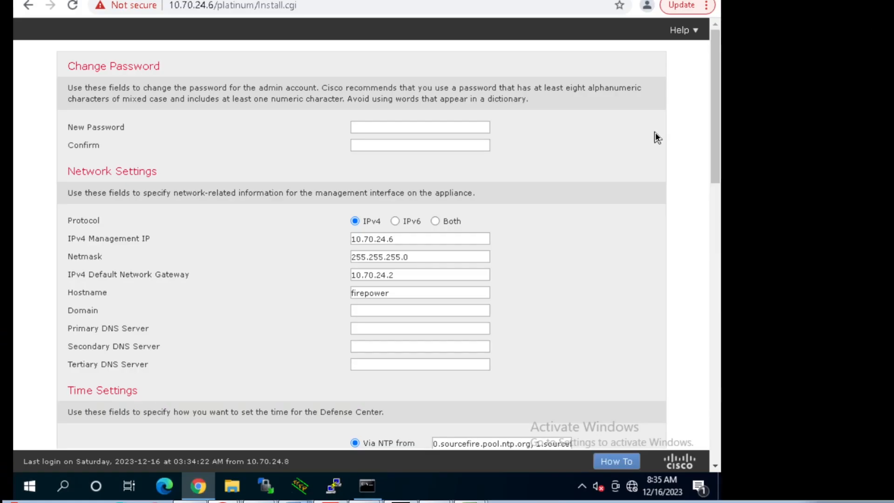
left_click(378, 127)
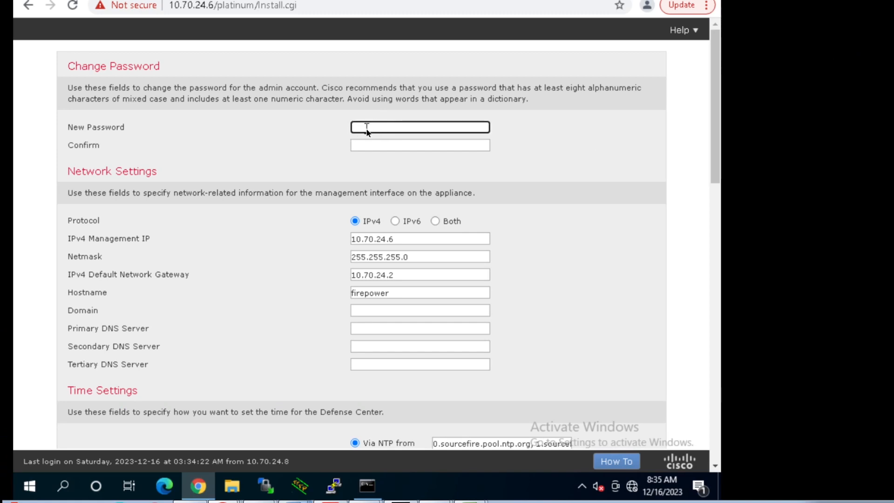
type("•••")
key("BackSpace")
key("BackSpace")
key("BackSpace")
type("••••••••")
key("Tab")
type("••••••")
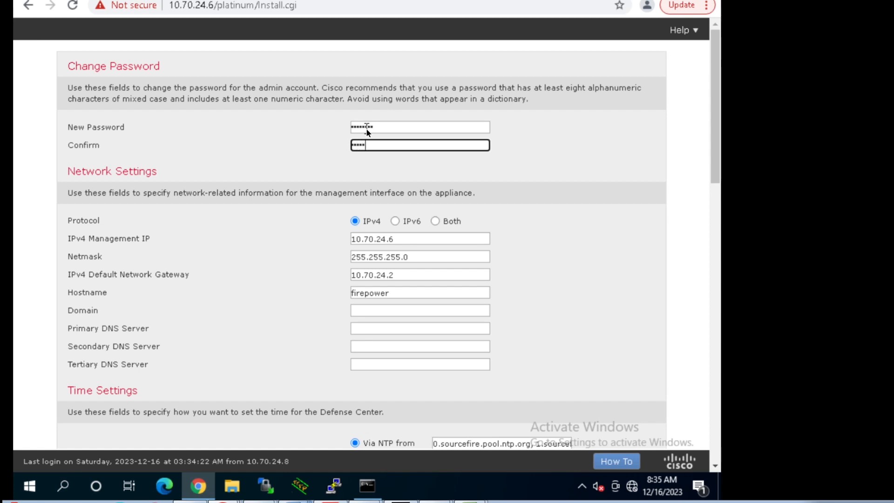
type("••")
Step: Set domain mynetsecurity.com, primary DNS 192.168.100.1 and secondary DNS 8.8.8.8
left_click(376, 311)
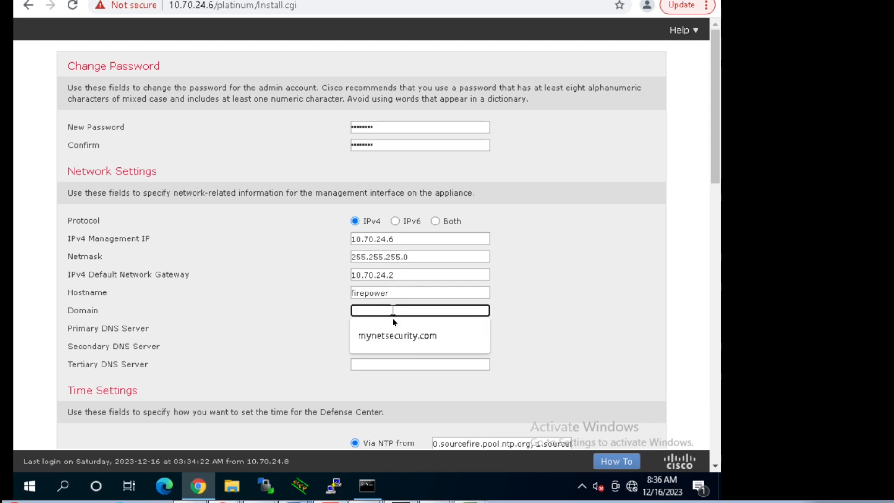
left_click(393, 334)
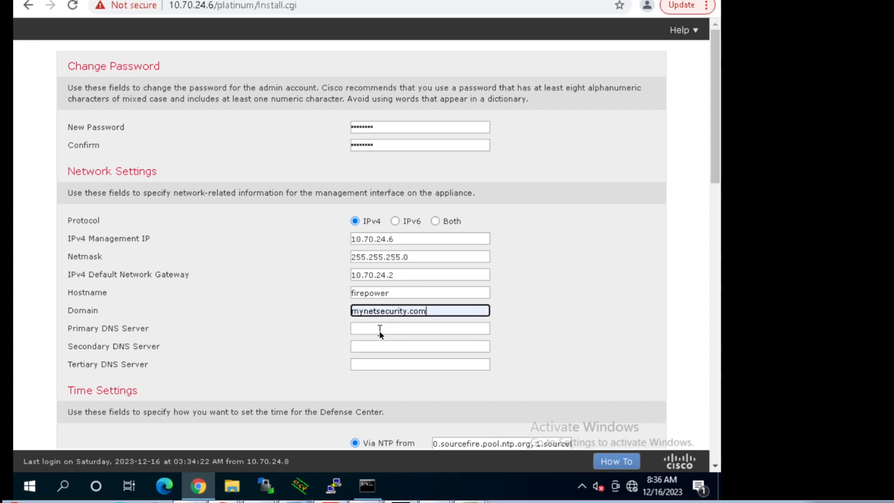
left_click(380, 330)
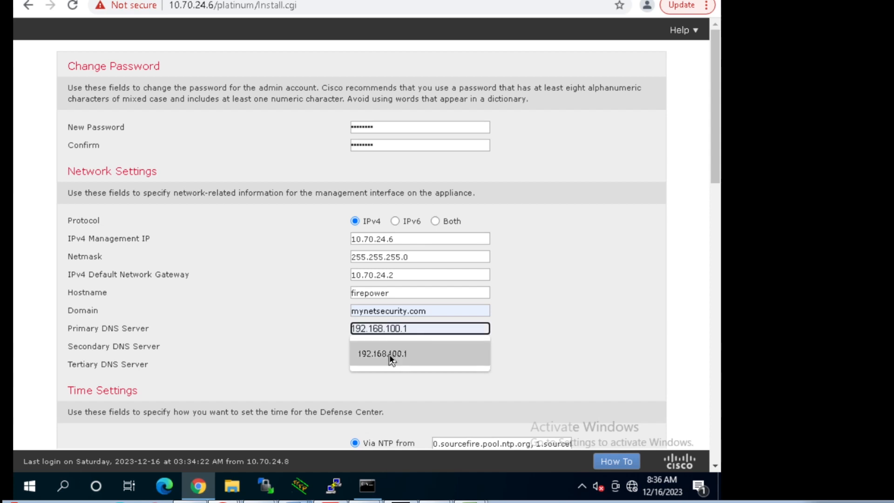
left_click(379, 354)
left_click(369, 348)
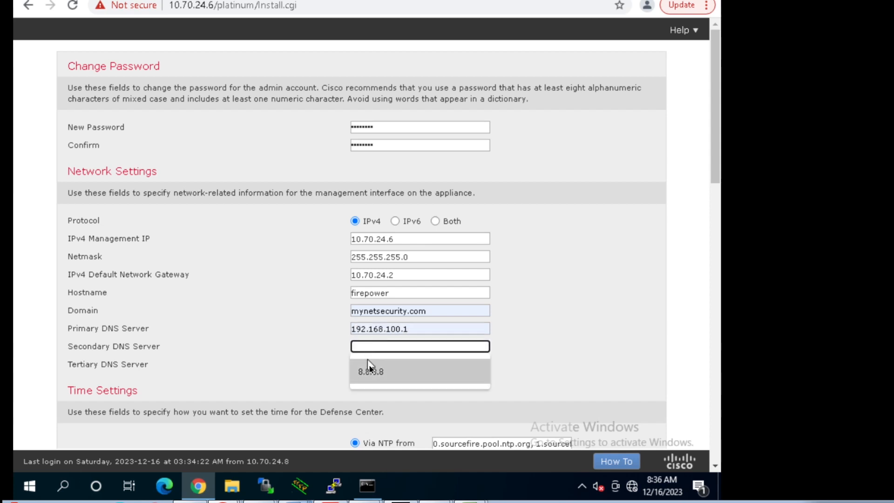
left_click(375, 372)
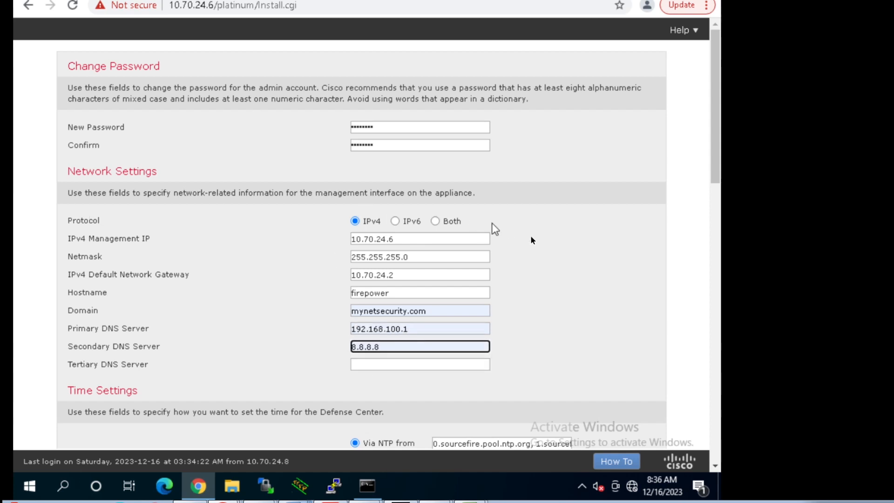
Step: Accept the end user license agreement and apply the initial setup settings
scroll(560, 244, "down", 7)
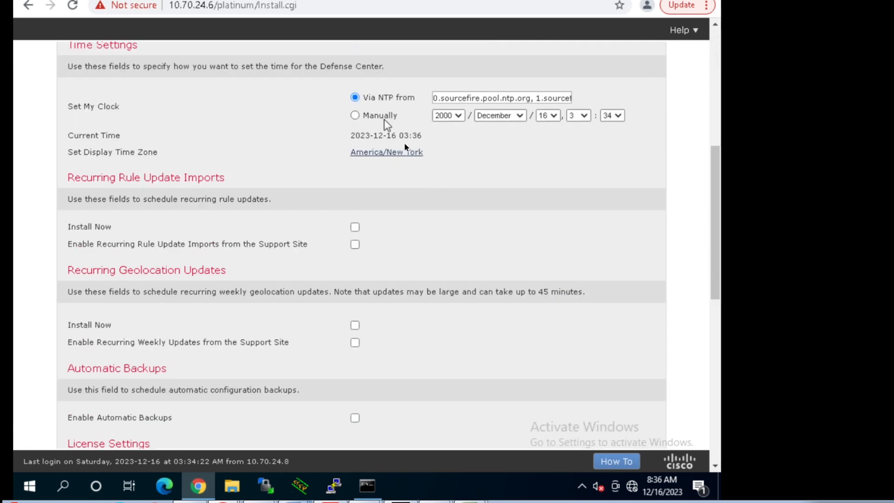
scroll(501, 182, "down", 10)
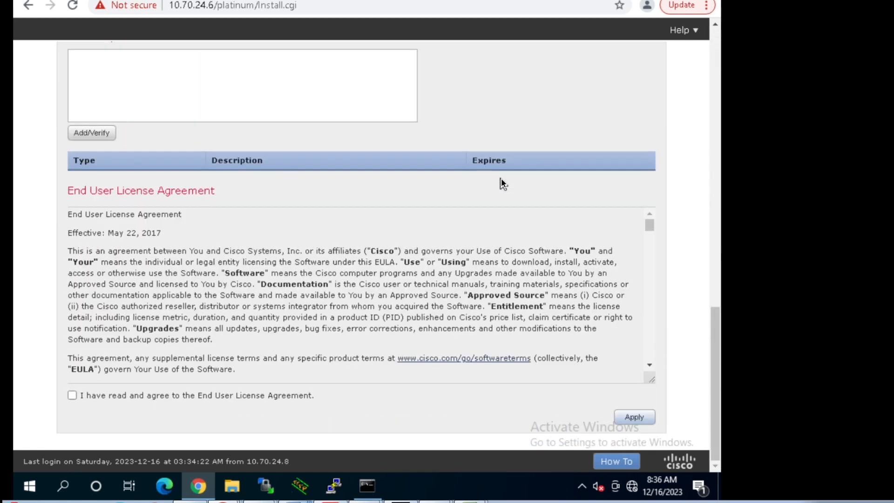
left_click(72, 396)
left_click(638, 420)
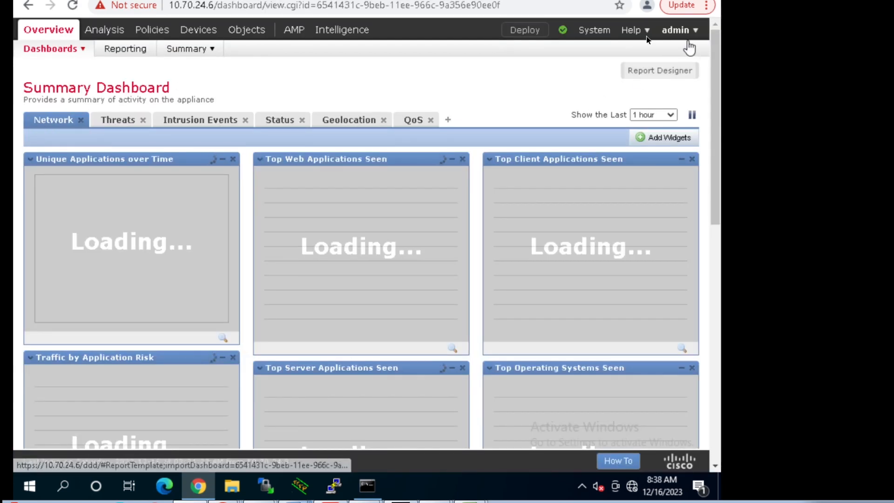
mouse_move(597, 40)
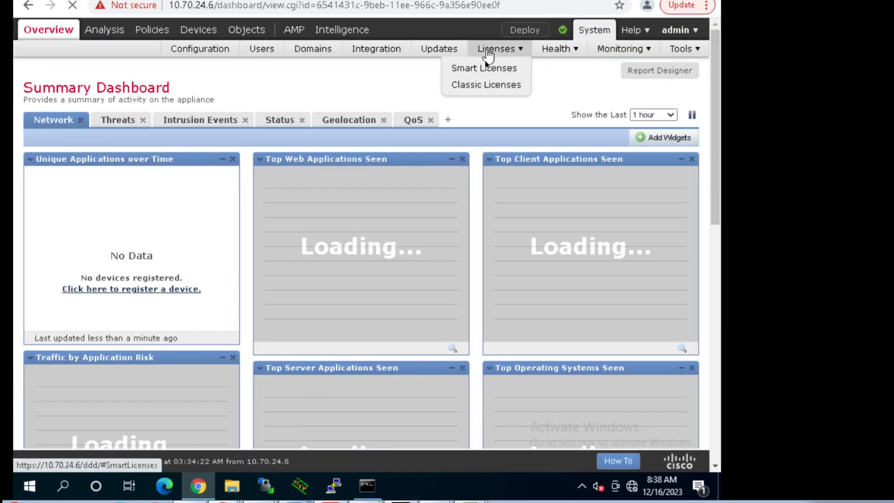
Step: Start the 90-day Smart Licenses evaluation mode, then go to Device Management
left_click(484, 70)
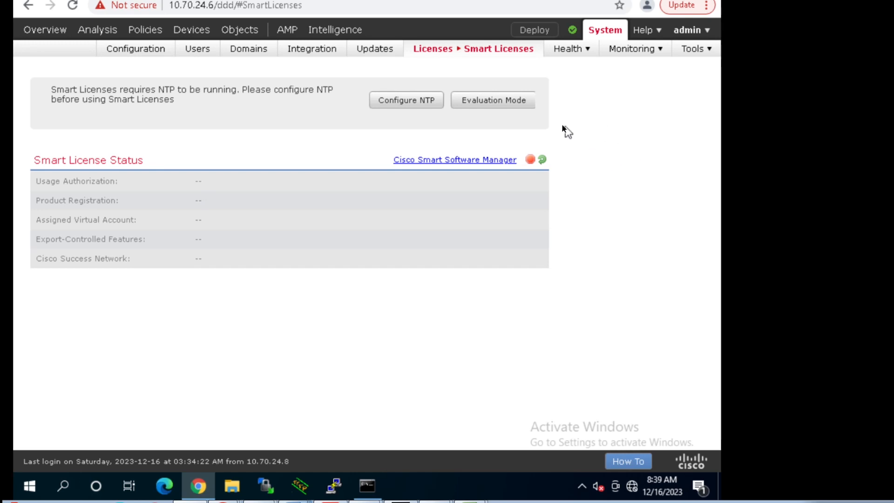
left_click(497, 105)
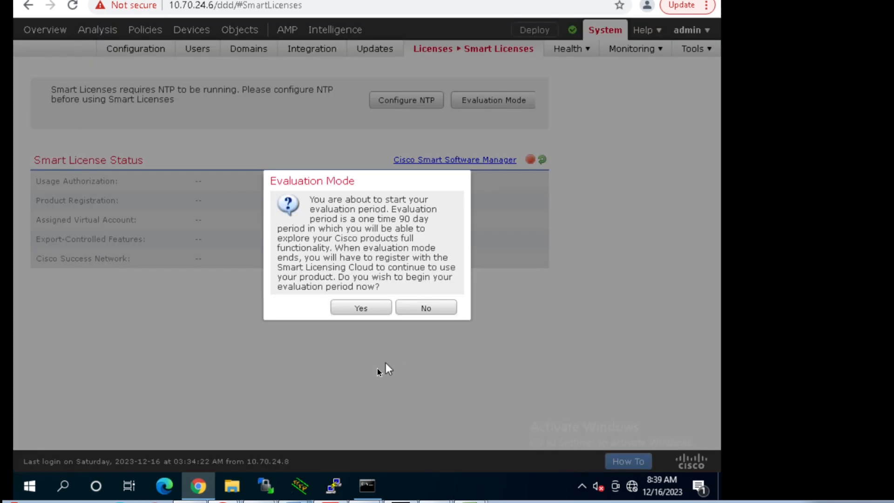
left_click(357, 308)
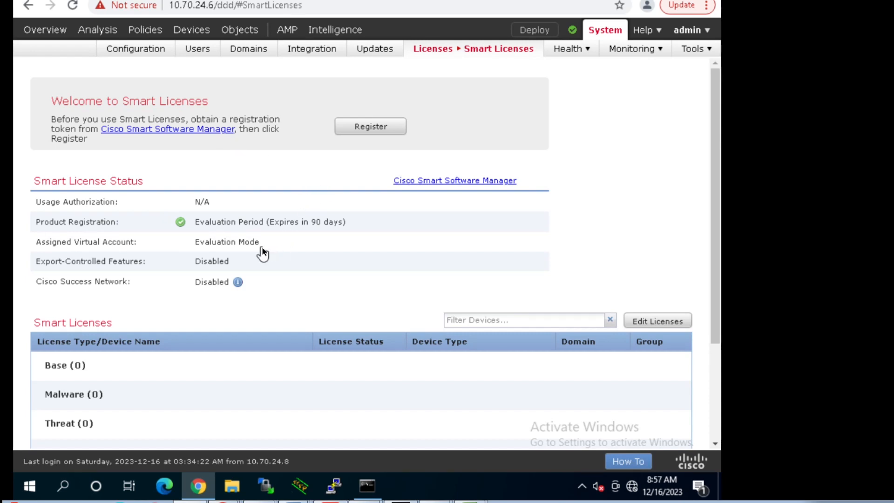
left_click(197, 31)
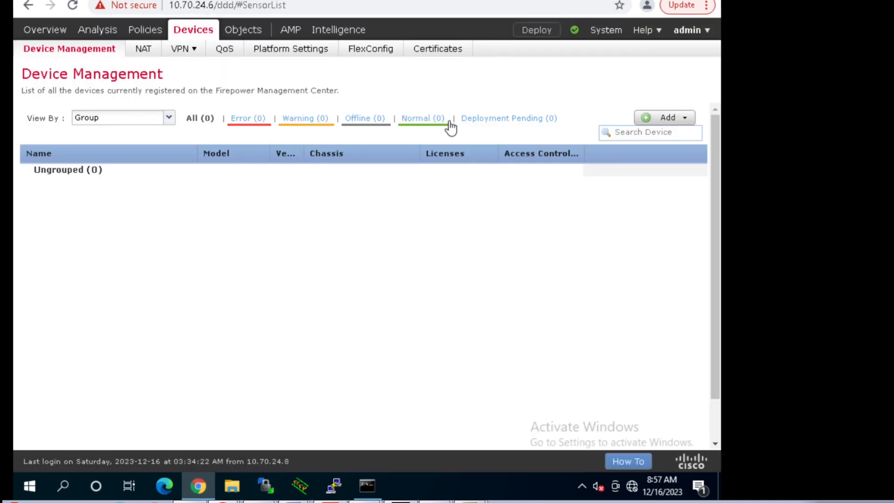
Step: Start a new device in FMC with host 10.70.24.7 and display name FTD1
left_click(668, 119)
left_click(641, 137)
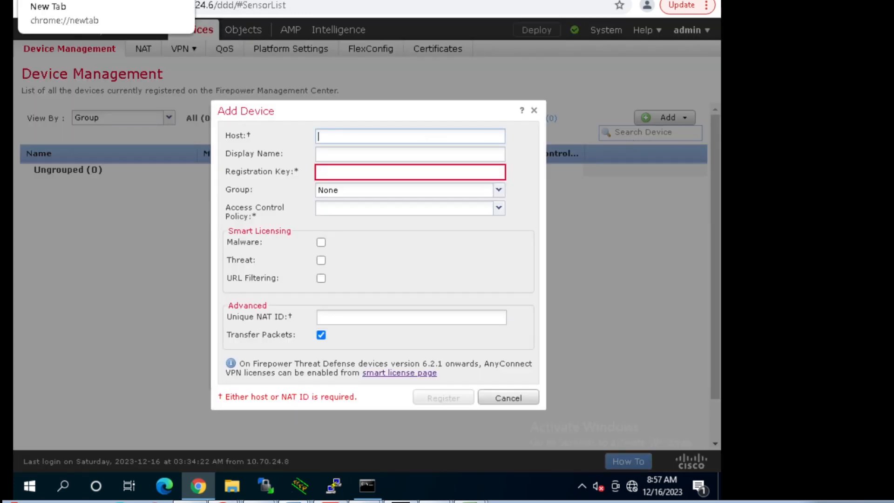
left_click(345, 137)
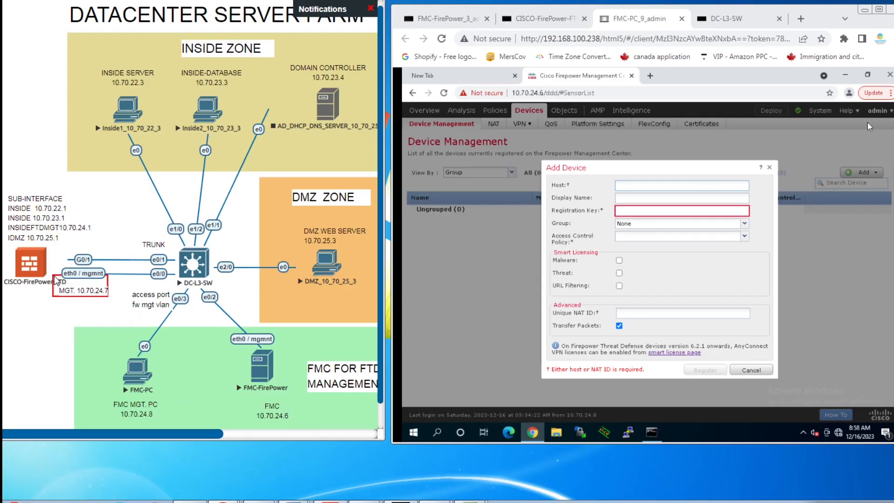
left_click(879, 10)
double_click(117, 1)
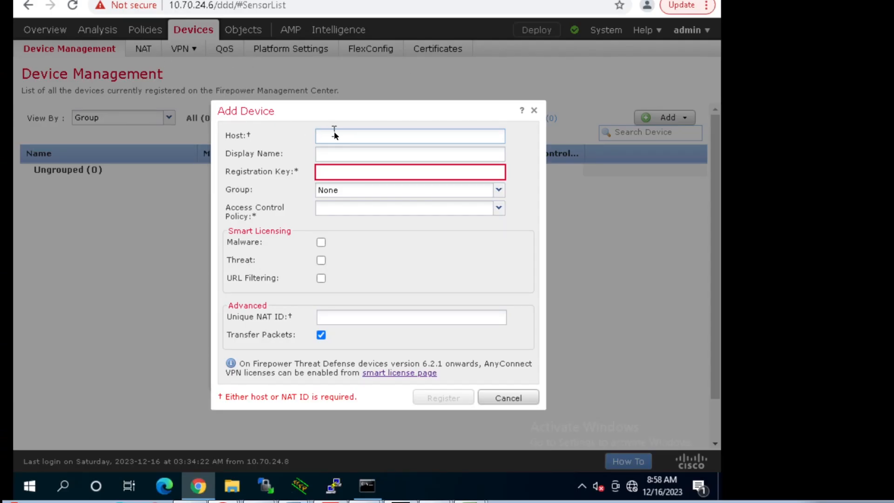
type("10")
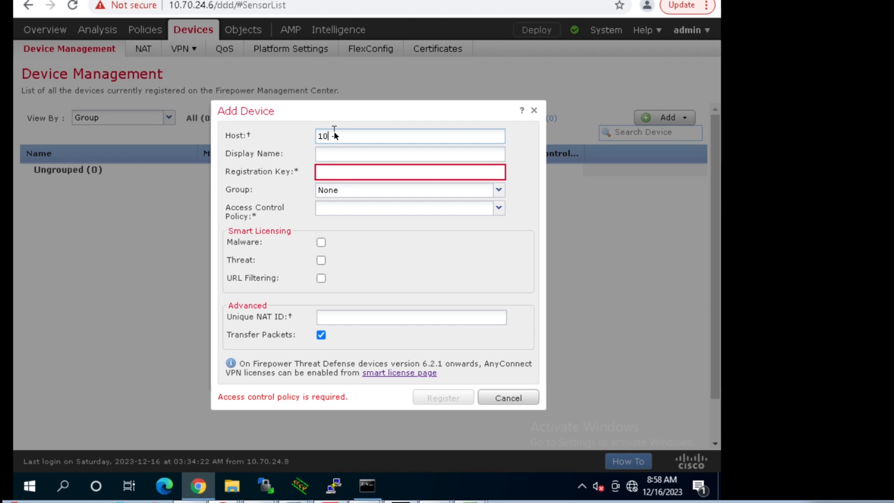
type(".70.24.7")
left_click(336, 154)
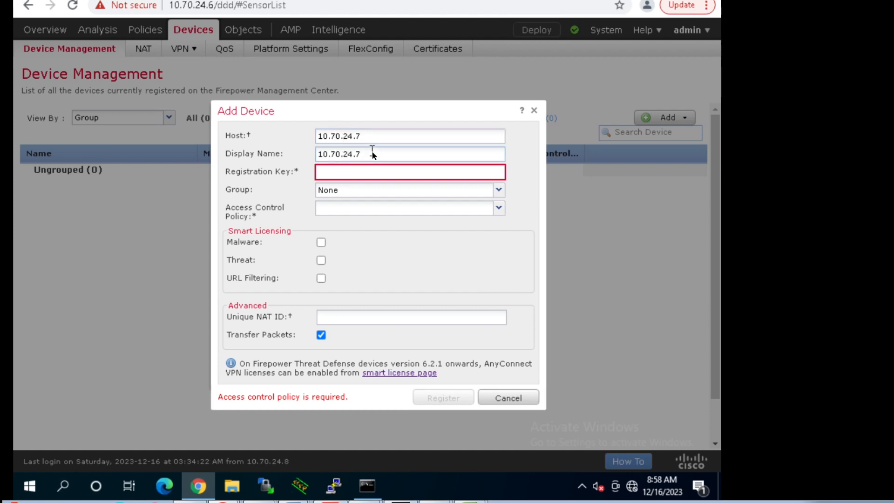
key("BackSpace")
key("BackSpace")
key("BackSpace")
key("BackSpace")
key("BackSpace")
key("BackSpace")
key("BackSpace")
key("BackSpace")
key("BackSpace")
key("BackSpace")
type("fFTD1")
left_click(353, 173)
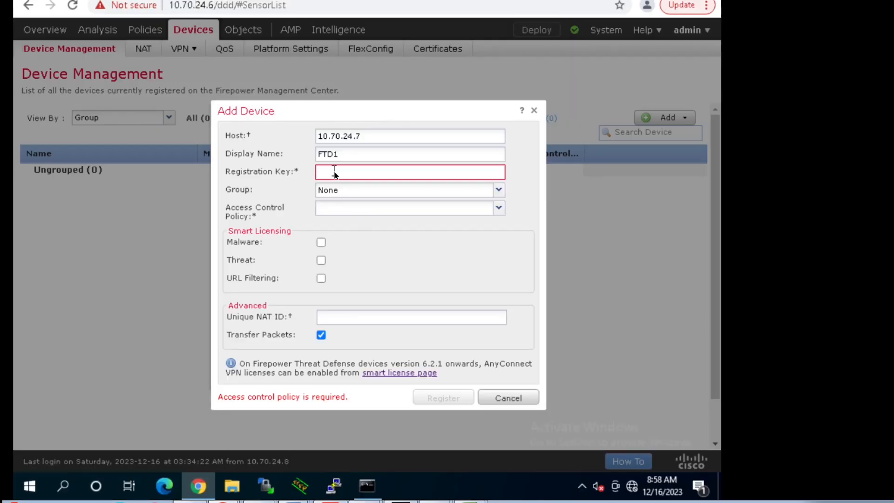
left_click(334, 173)
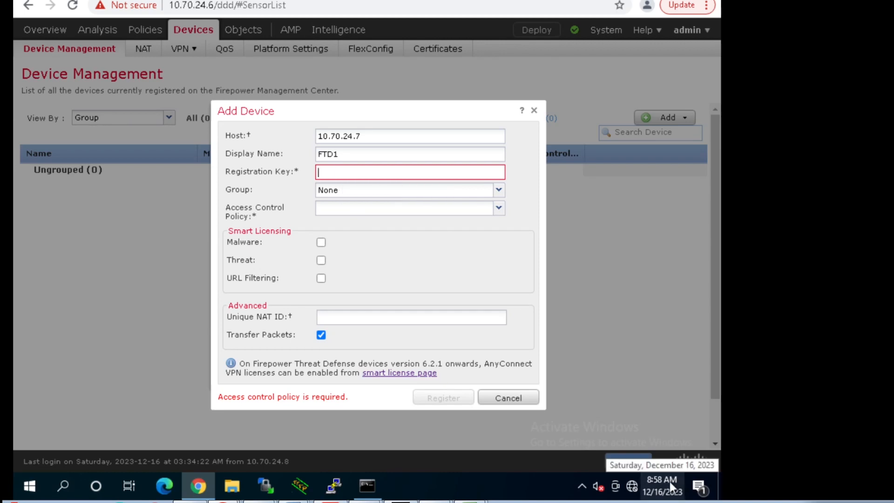
Step: Enter FTD1's registration key in the Add Device form
type("cisco1")
key("BackSpace")
key("BackSpace")
key("BackSpace")
key("BackSpace")
key("BackSpace")
key("BackSpace")
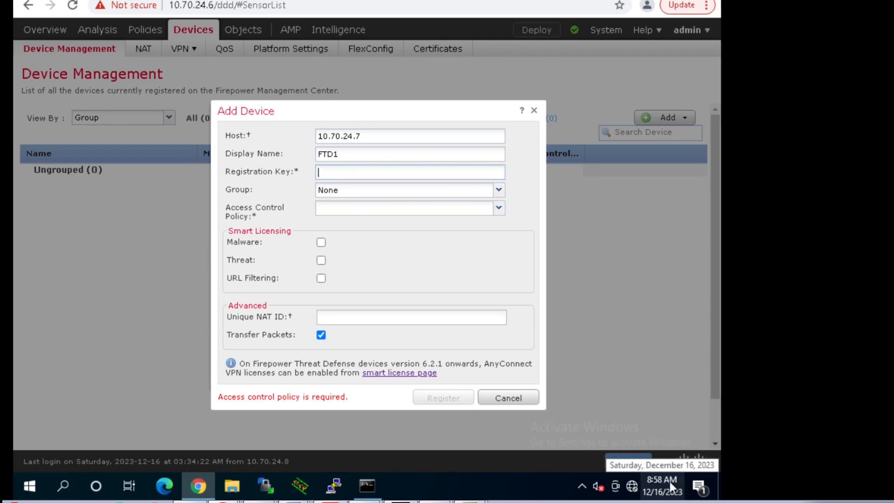
type("Cisco123")
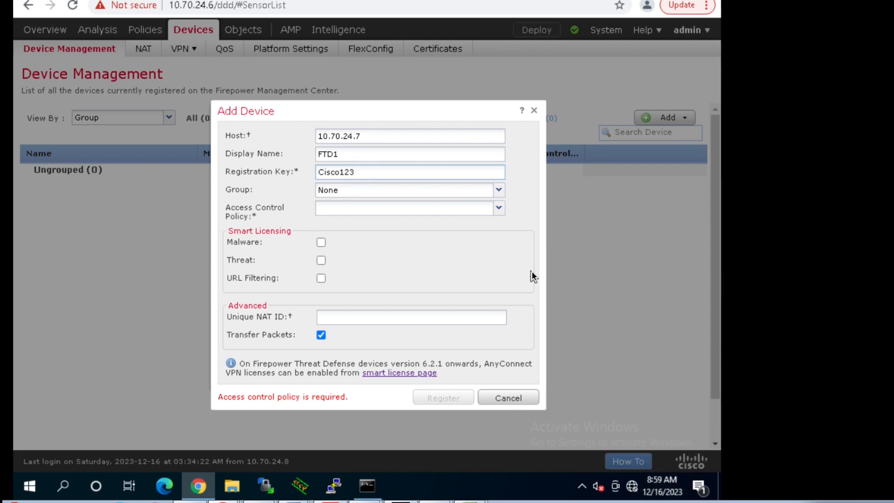
Step: Create and assign a new access control policy named MYNETSECURITY with base policy None
left_click(498, 208)
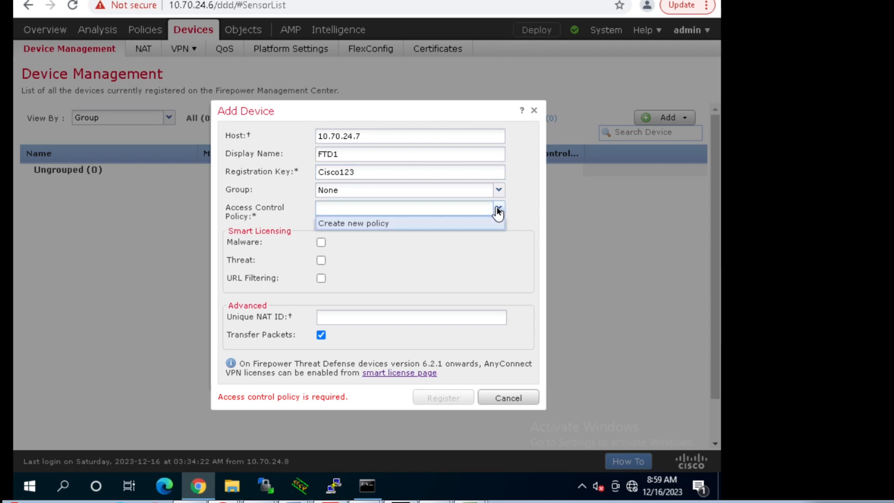
left_click(393, 229)
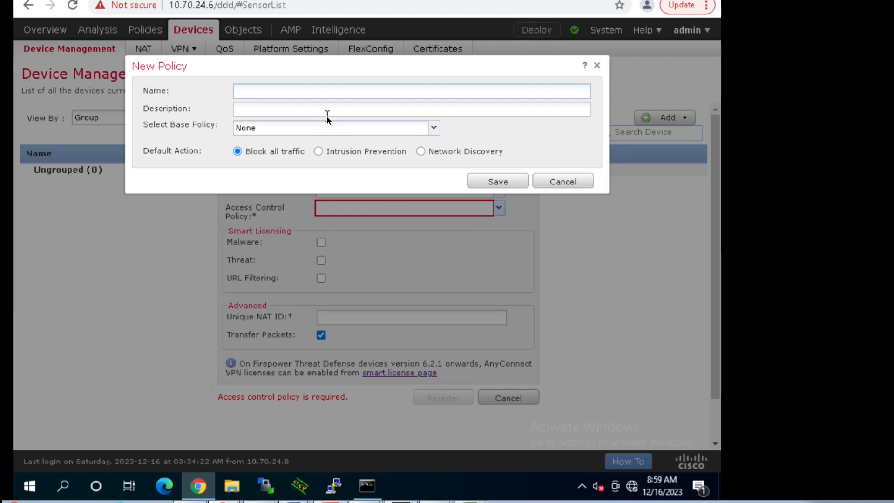
type("MY")
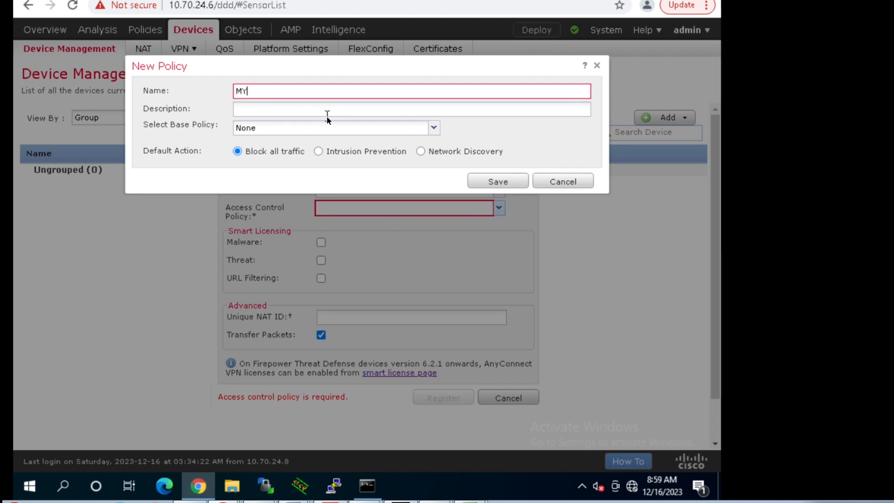
type("NETWO")
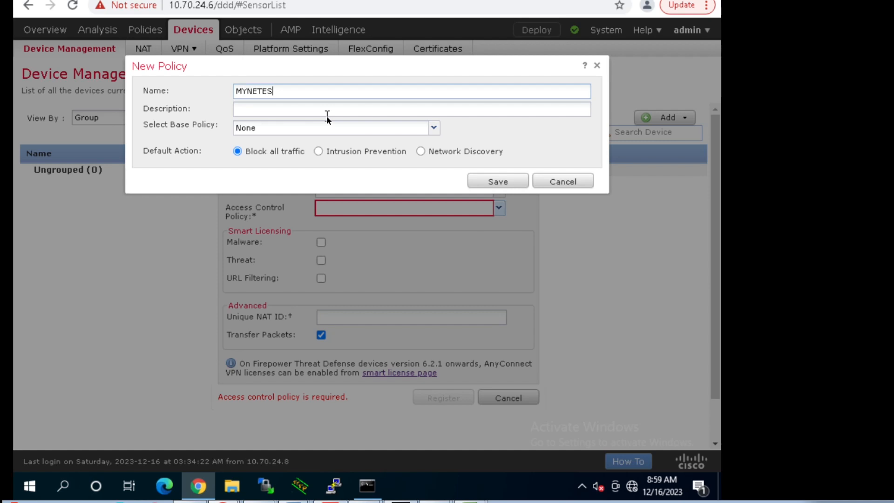
key("BackSpace")
key("BackSpace")
type("SEC")
key("BackSpace")
key("BackSpace")
type("URIT")
key("BackSpace")
key("BackSpace")
key("BackSpace")
key("BackSpace")
type("ECURITY")
left_click(435, 128)
left_click(435, 130)
left_click(498, 181)
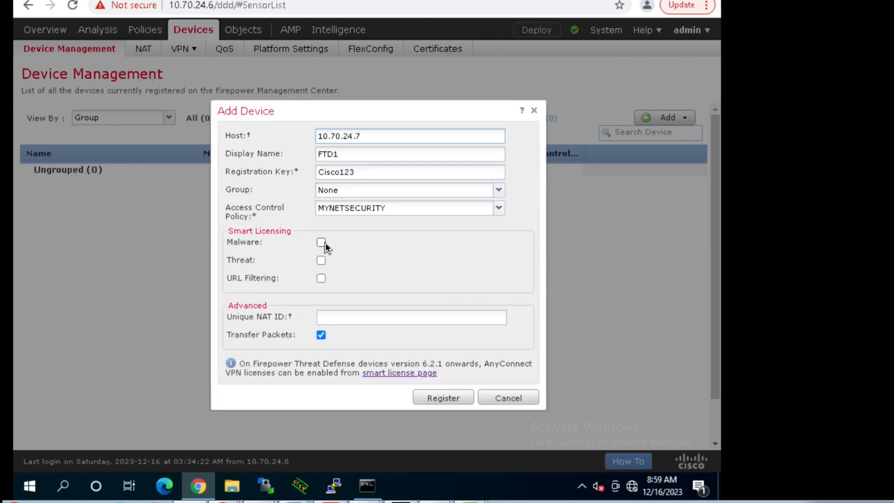
Step: Register FTD1 with Malware, Threat and URL Filtering licenses and Transfer Packets off, then open its edit page
left_click(324, 243)
left_click(321, 263)
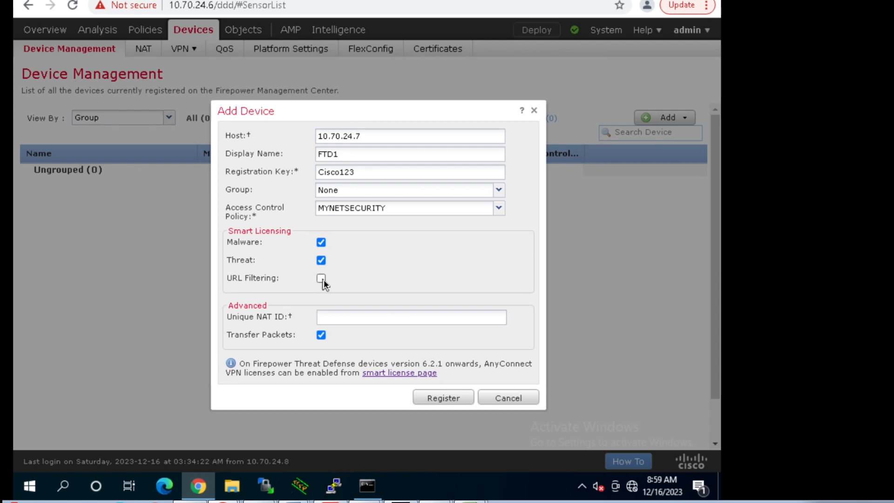
left_click(322, 280)
left_click(321, 336)
left_click(443, 399)
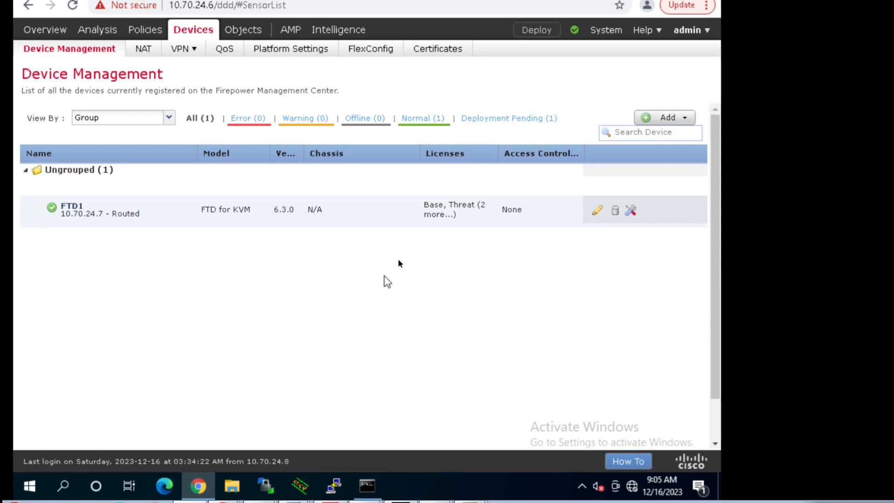
left_click(597, 212)
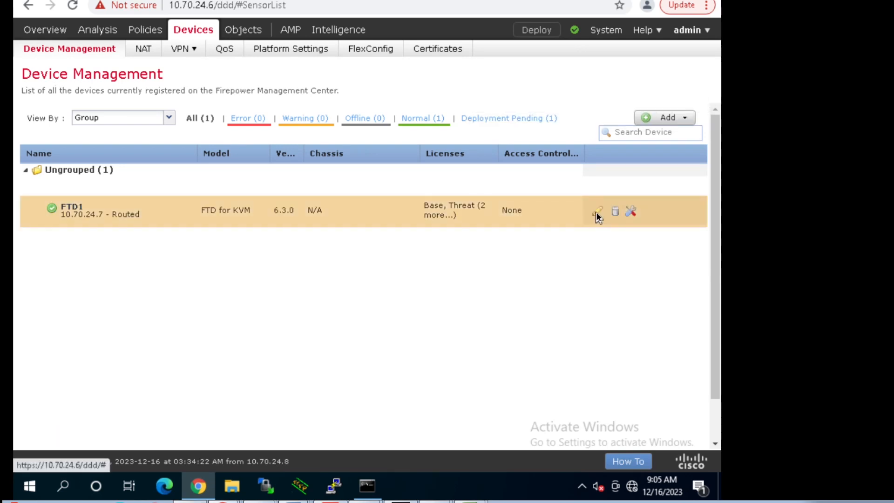